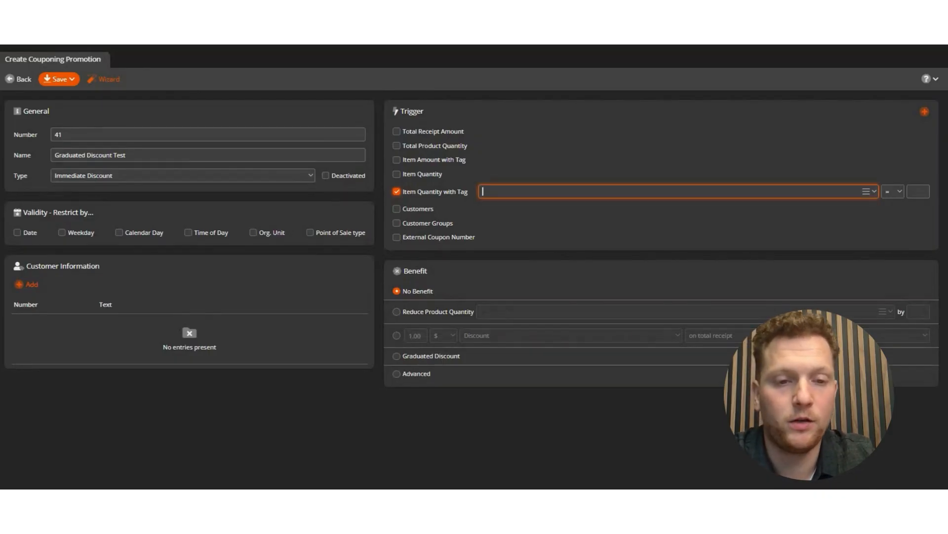
# Set the Item Quantity with Tag trigger to the tag TESTER with a quantity of >= 1
pyautogui.click(667, 191)
pyautogui.write('TESTER')
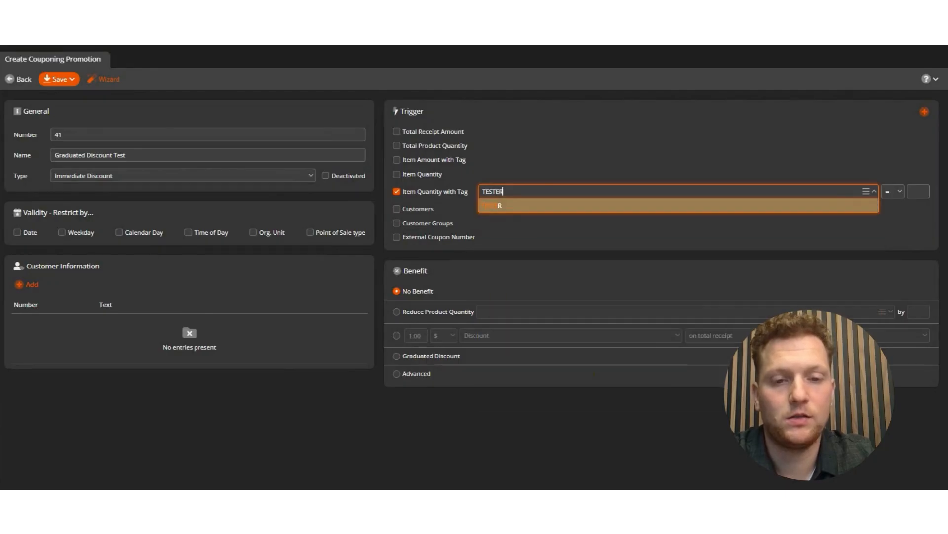
pyautogui.click(602, 205)
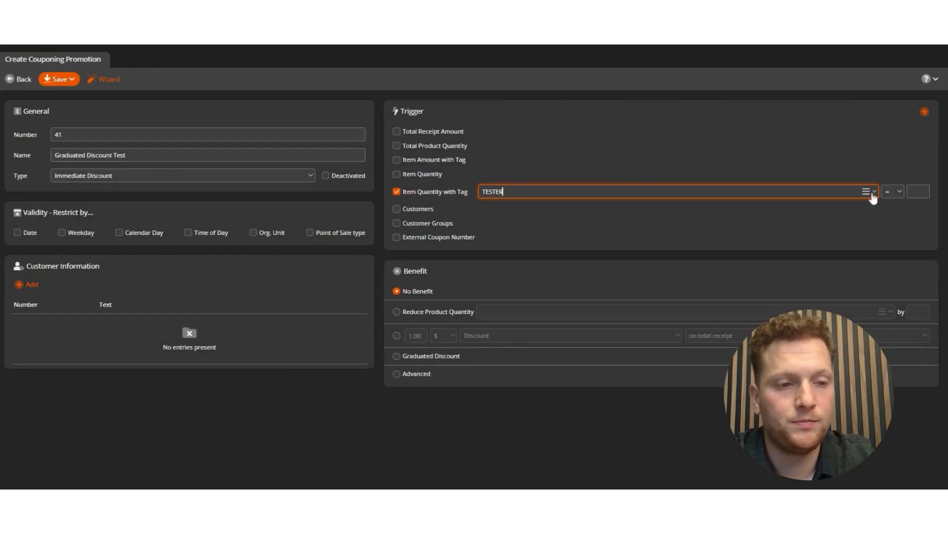
pyautogui.click(888, 195)
pyautogui.click(889, 200)
pyautogui.click(912, 194)
pyautogui.write('1')
pyautogui.click(813, 194)
pyautogui.write('TESTER')
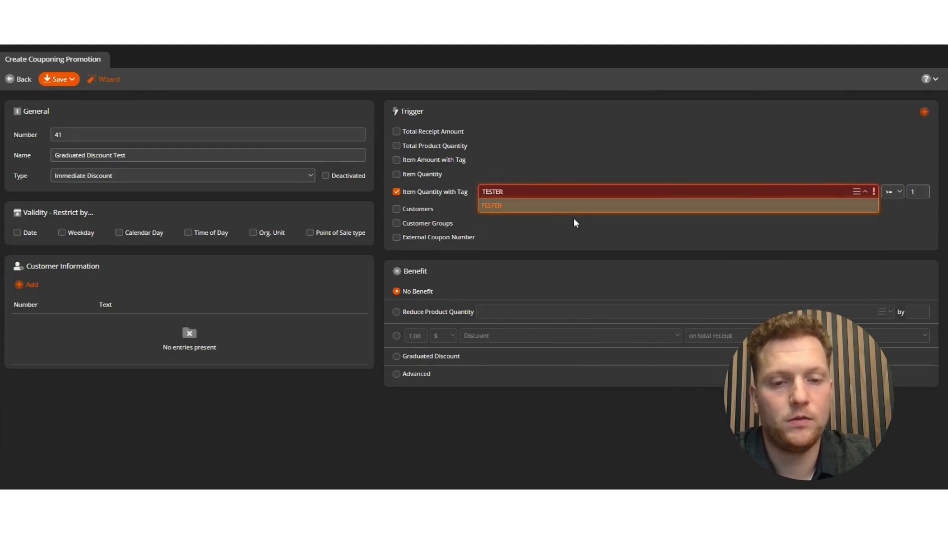
pyautogui.click(565, 210)
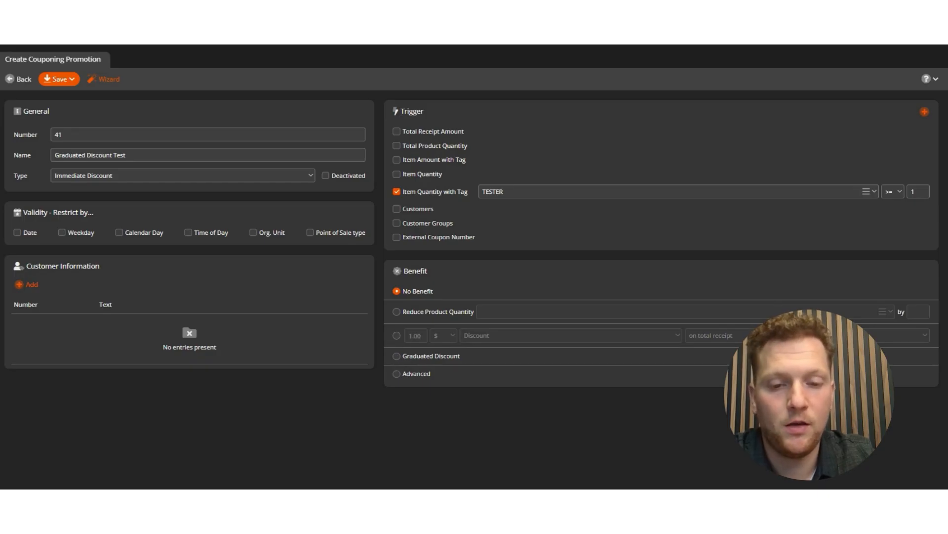
# Choose Graduated Discount as the benefit and limit the affected products of Product Group #1 to the tag TESTER
pyautogui.click(396, 355)
pyautogui.scroll(-5, 405, 341)
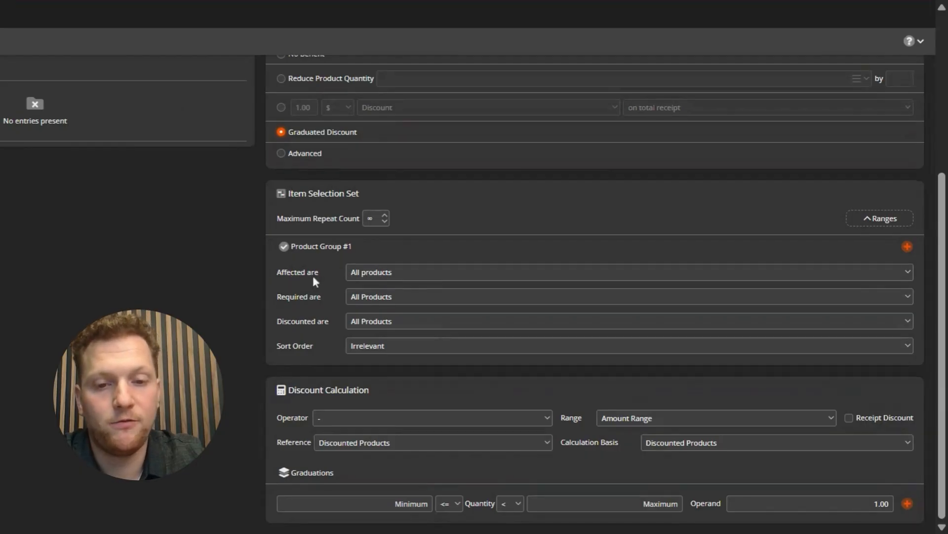
pyautogui.click(369, 272)
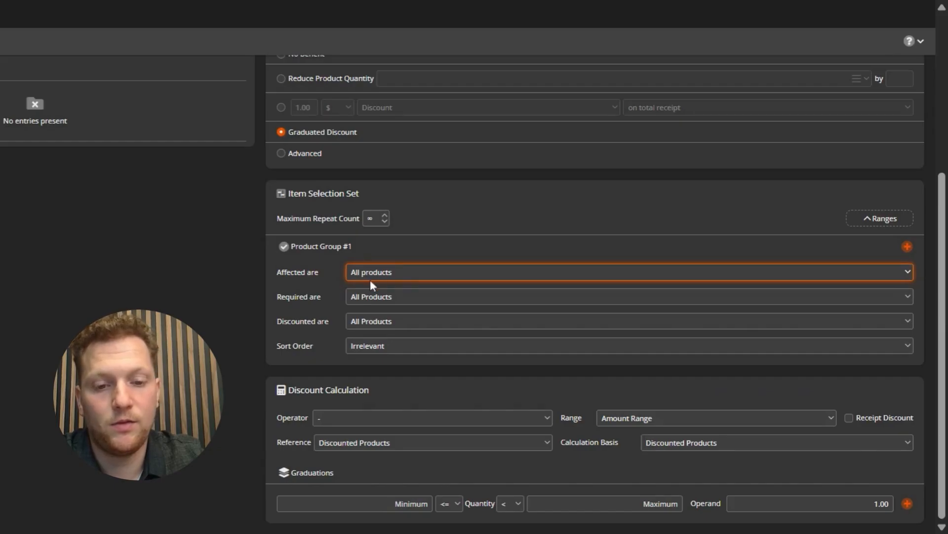
pyautogui.click(370, 282)
pyautogui.click(563, 273)
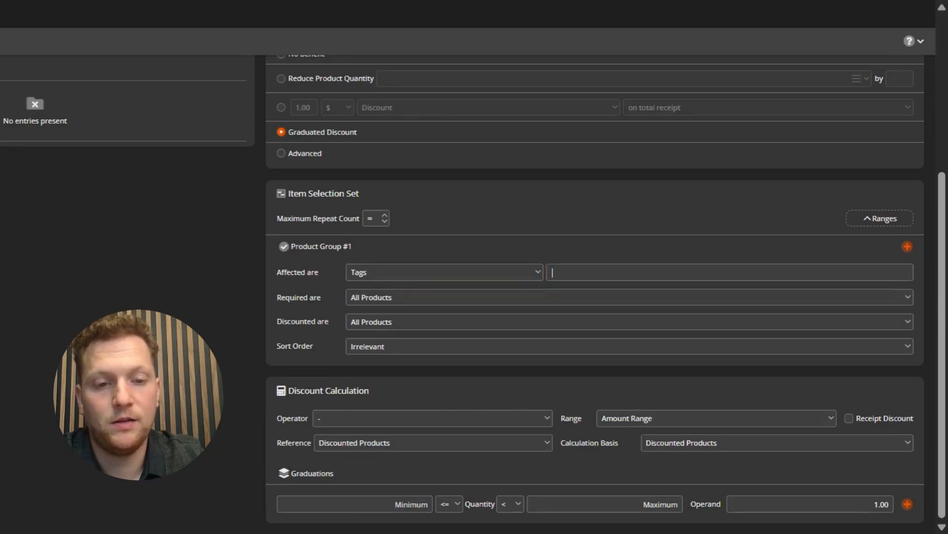
pyautogui.write('TESTER')
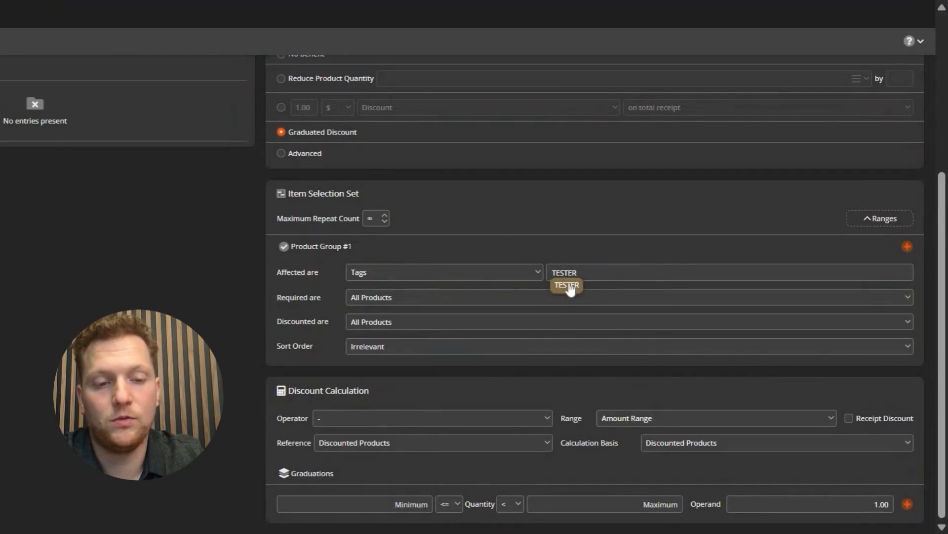
pyautogui.click(569, 288)
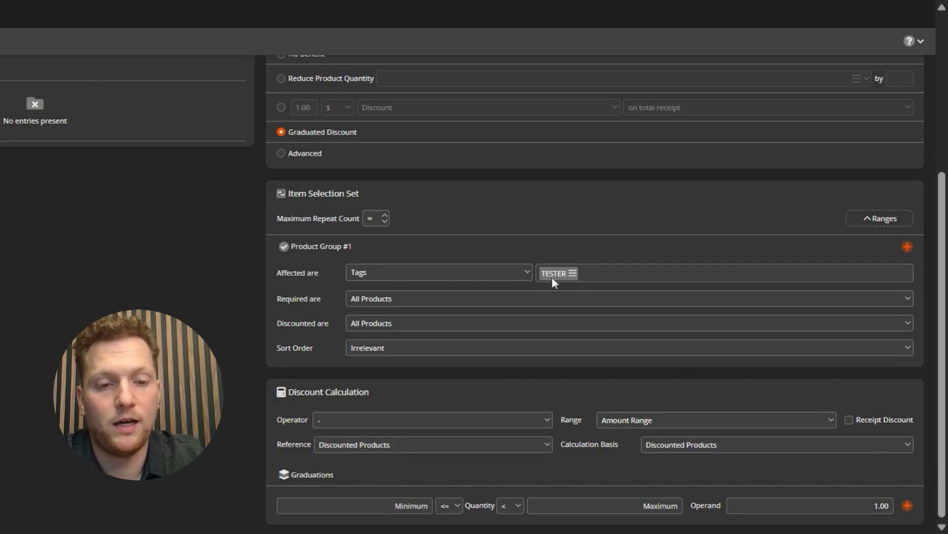
# Set the discount calculation's operator to % and its range to Amount Range
pyautogui.scroll(-1, 445, 298)
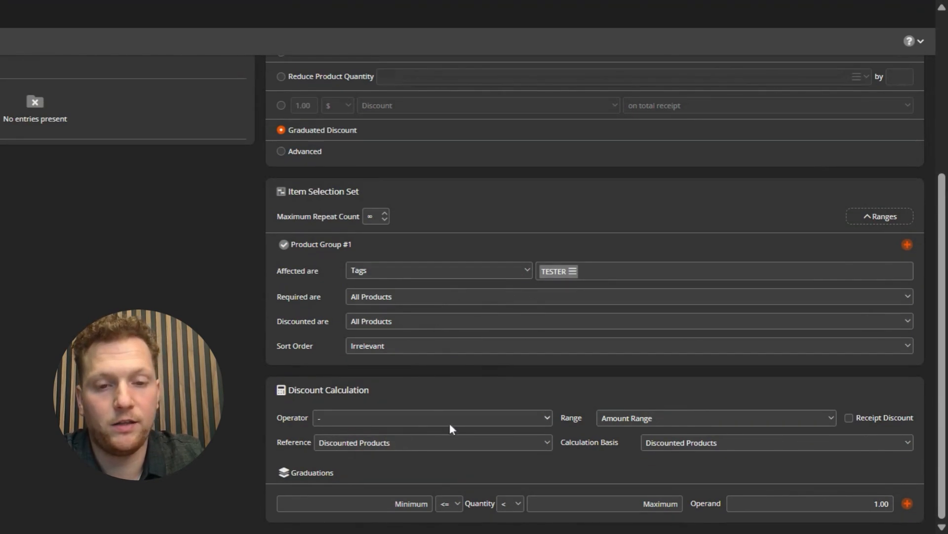
pyautogui.click(400, 418)
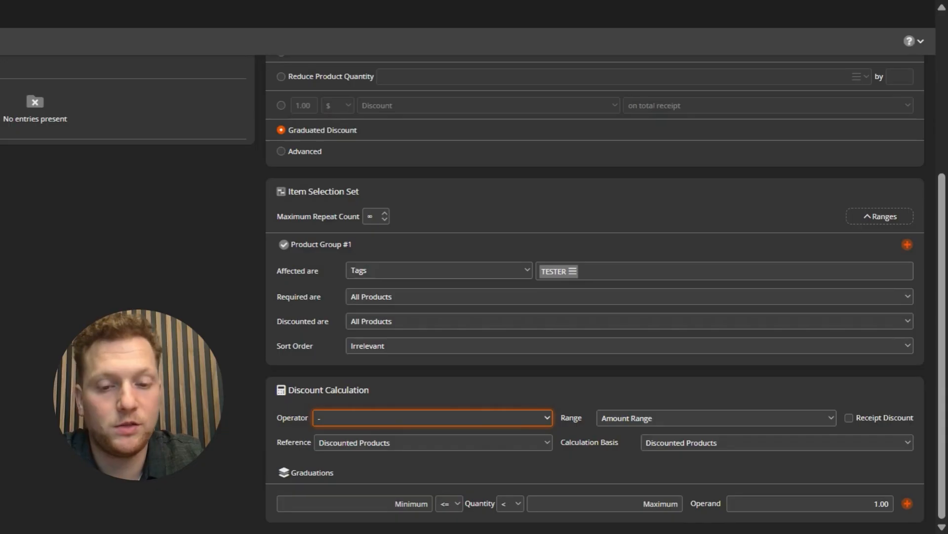
pyautogui.click(357, 440)
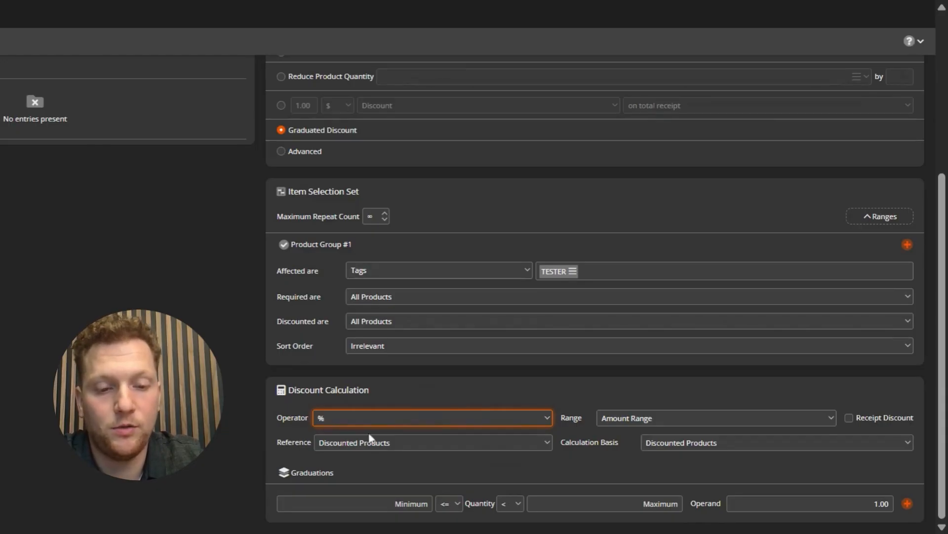
pyautogui.click(536, 468)
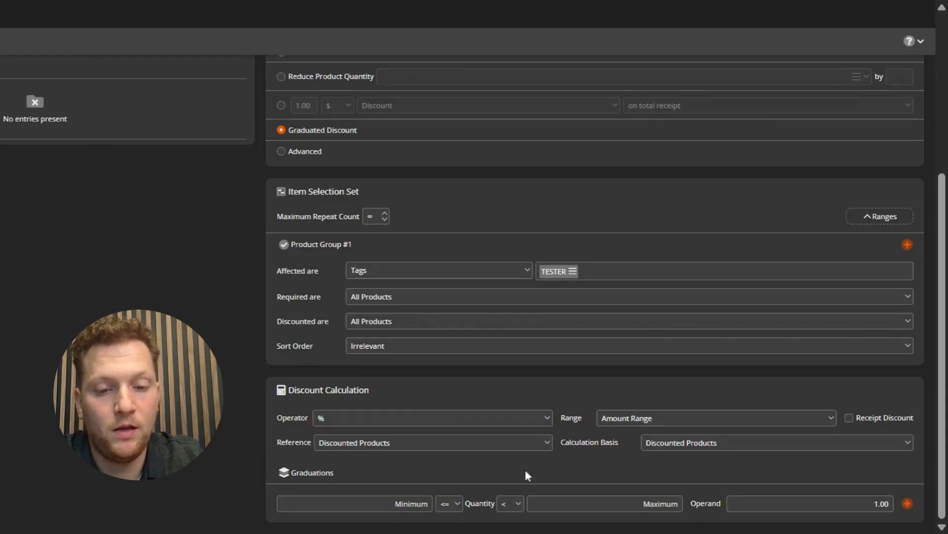
pyautogui.click(634, 419)
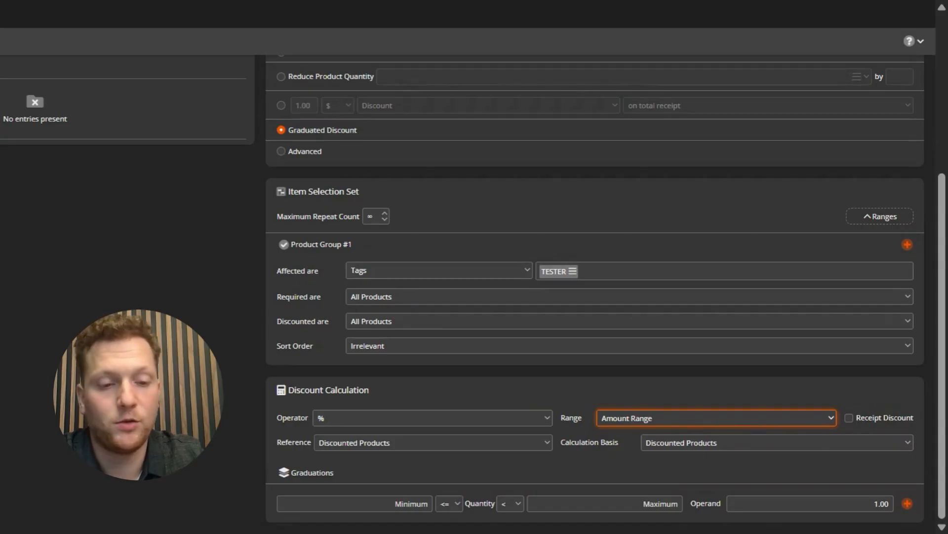
pyautogui.click(627, 432)
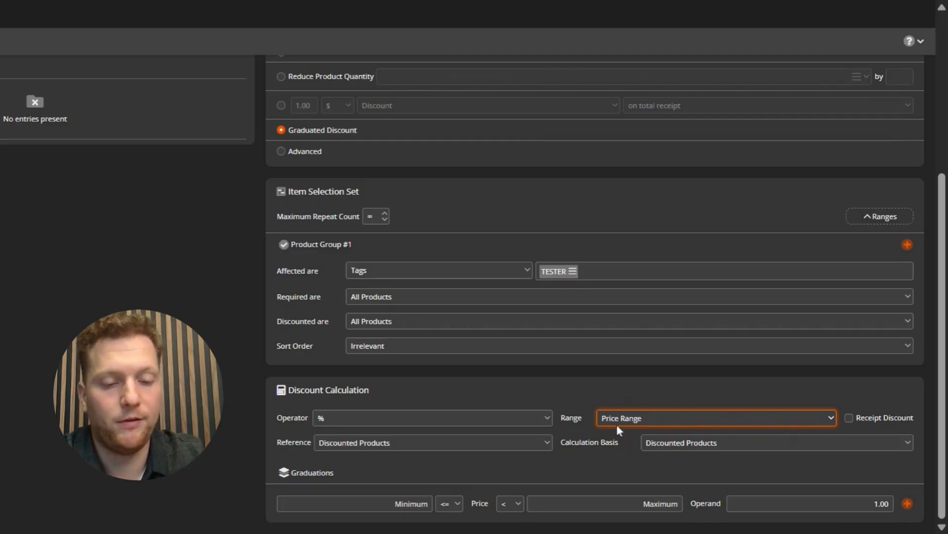
pyautogui.click(616, 441)
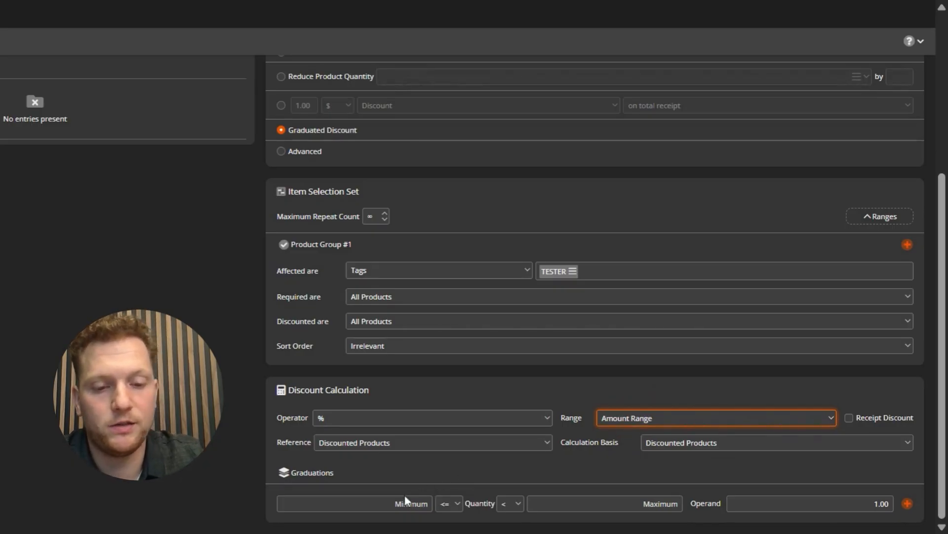
# Define the first graduation with a minimum quantity of 10, a maximum of 20 and an operand of 10
pyautogui.click(363, 503)
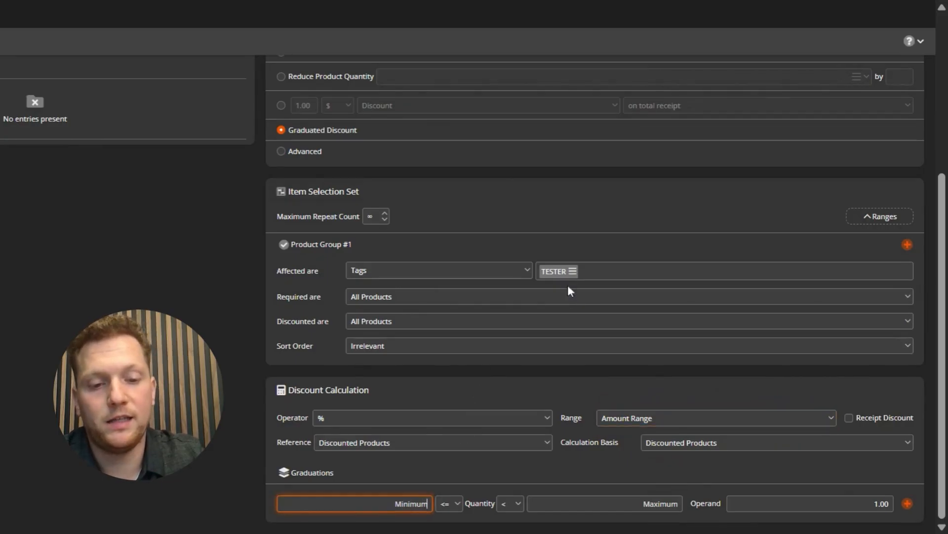
pyautogui.write('10')
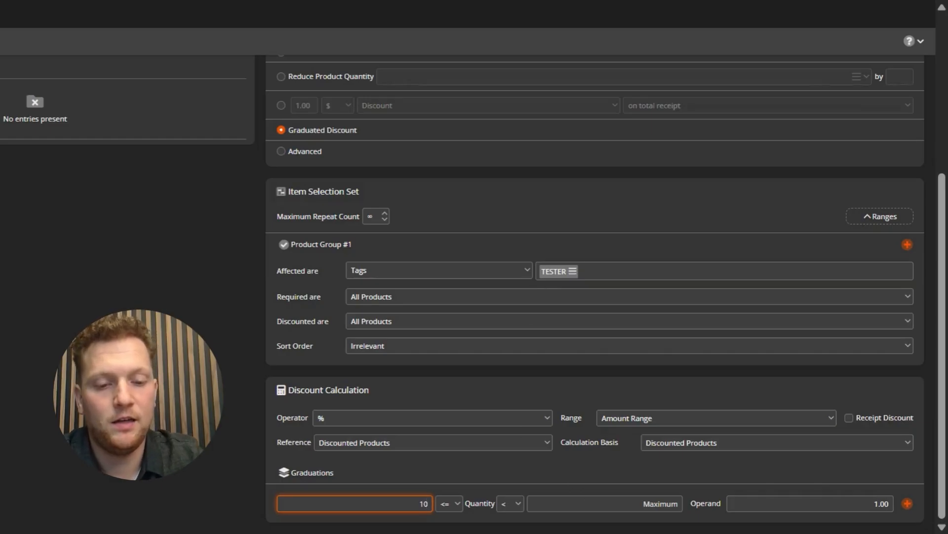
pyautogui.click(578, 504)
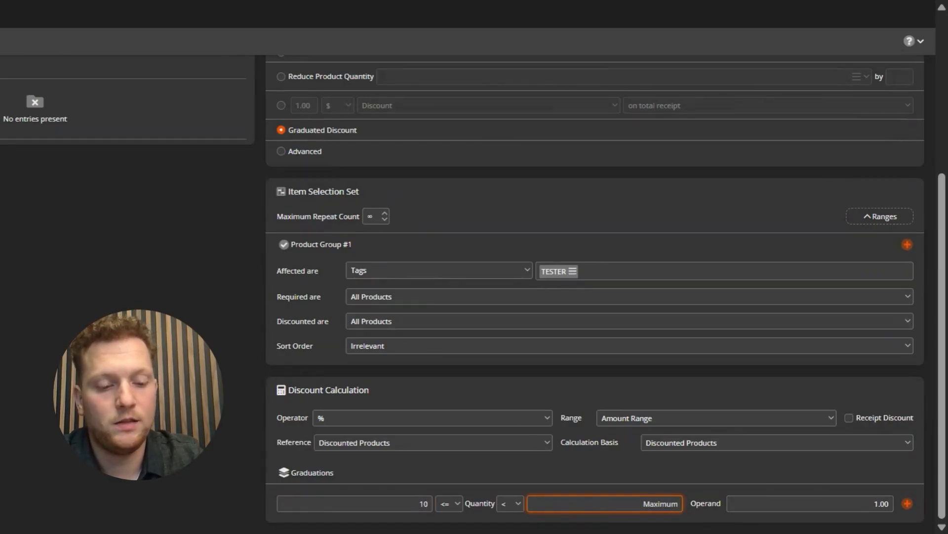
pyautogui.write('20')
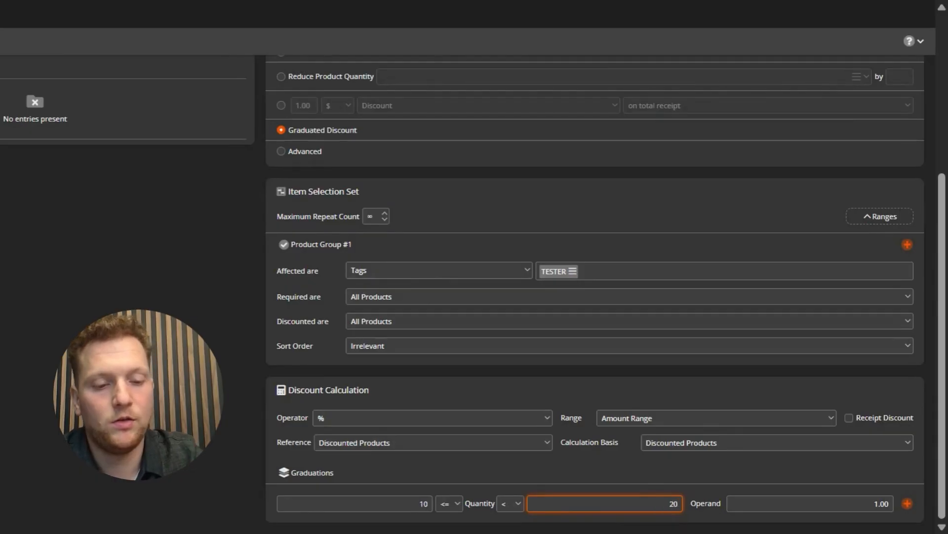
pyautogui.click(599, 489)
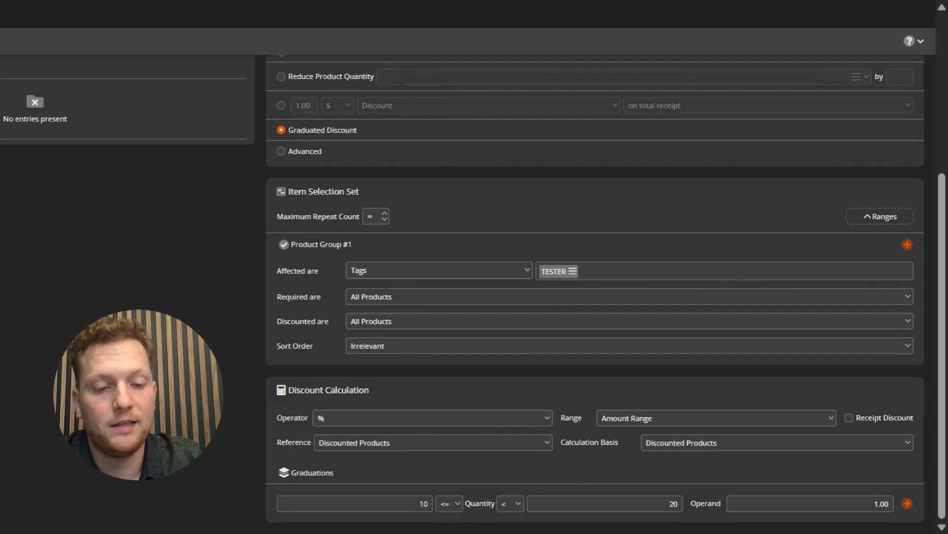
pyautogui.click(786, 504)
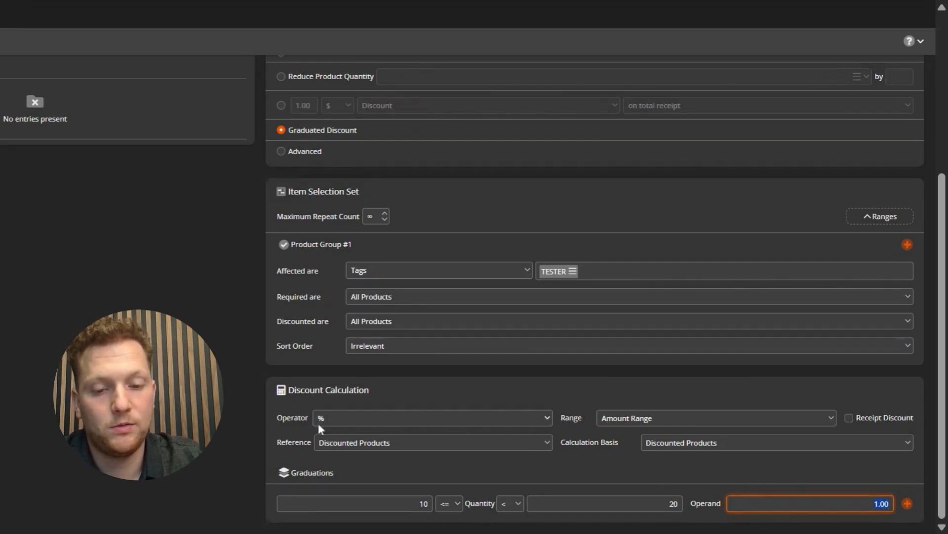
pyautogui.write('10')
pyautogui.click(843, 517)
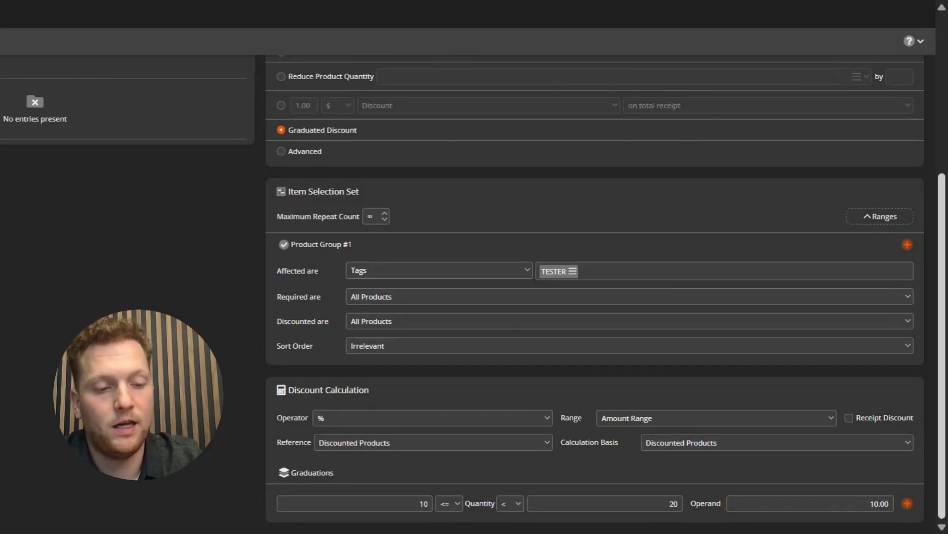
# Add a second graduation with a minimum quantity of 20, a maximum of 30 and an operand of 15
pyautogui.click(913, 504)
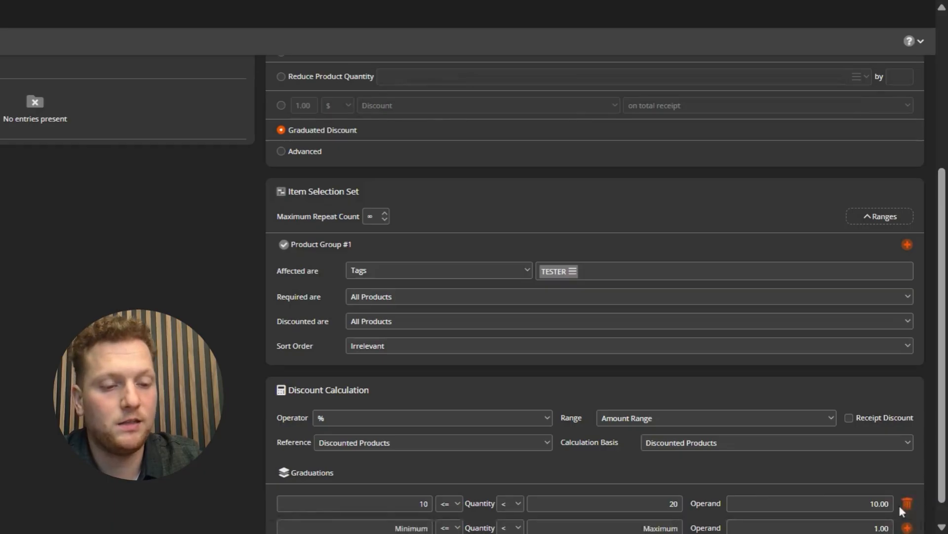
pyautogui.click(410, 506)
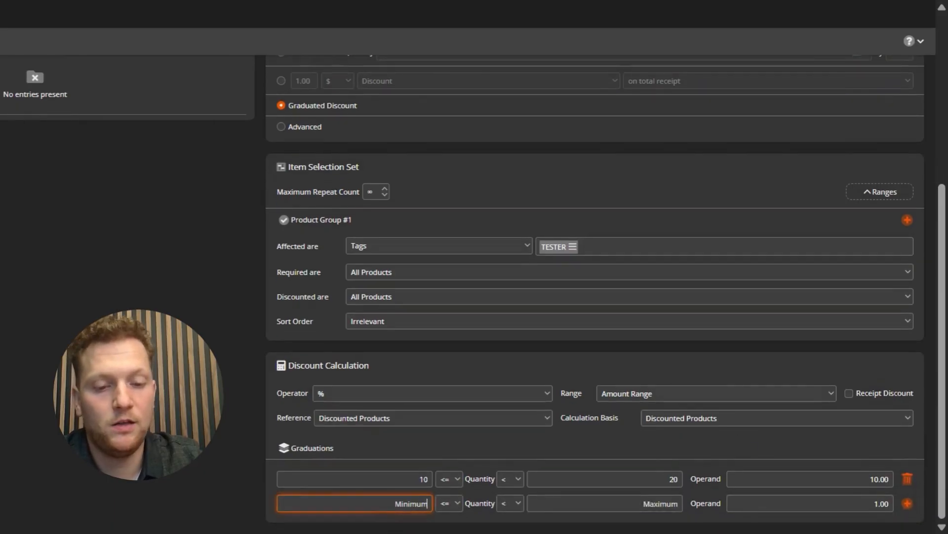
pyautogui.write('20')
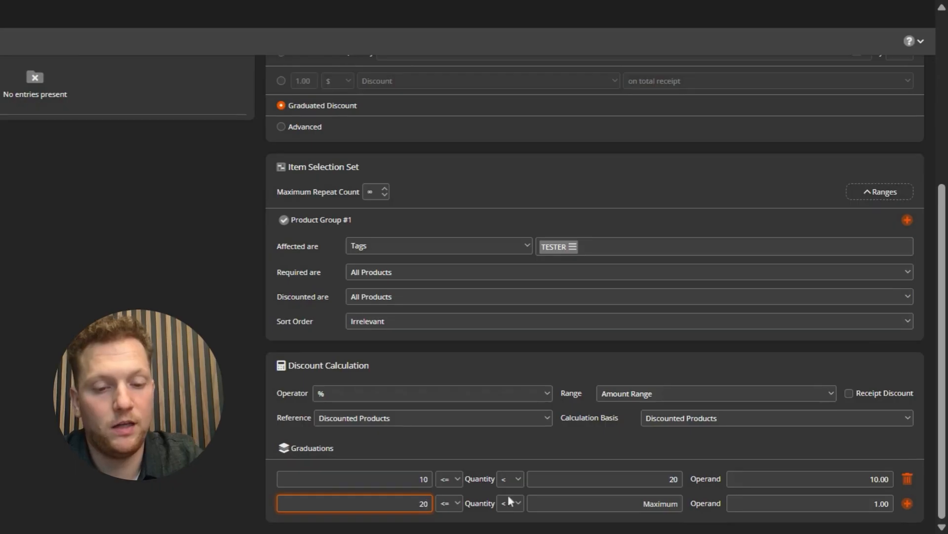
pyautogui.click(539, 501)
pyautogui.write('30')
pyautogui.click(702, 528)
pyautogui.click(810, 504)
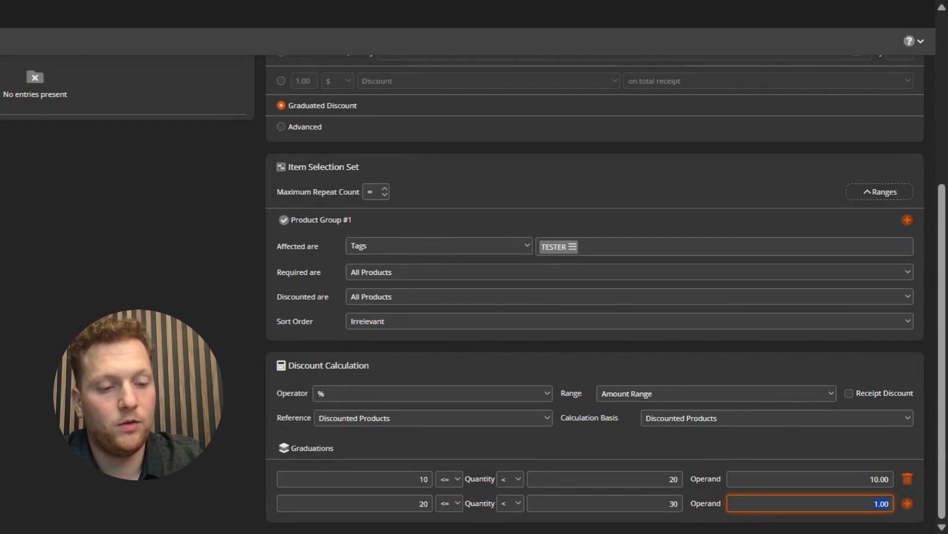
pyautogui.write('15')
pyautogui.click(725, 518)
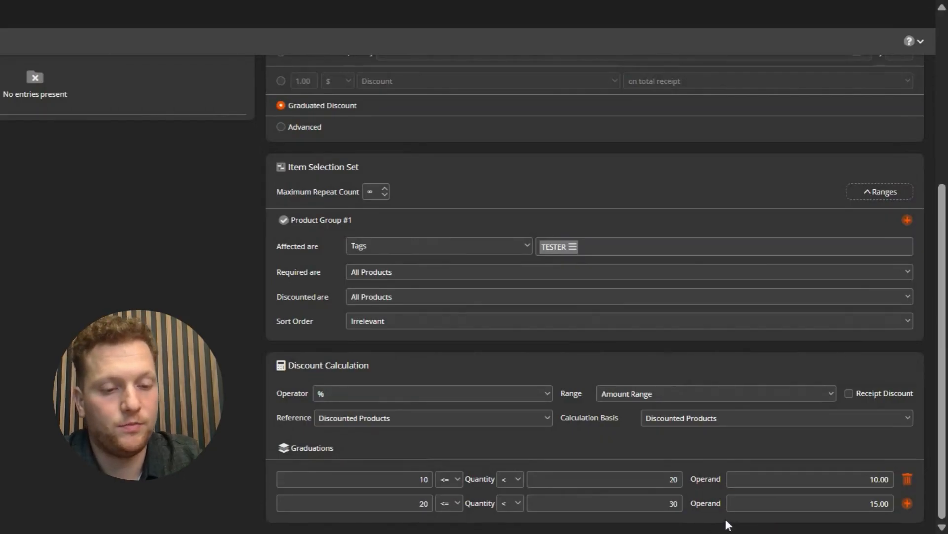
# Add a third graduation with a minimum quantity of 30, no maximum and an operand of 20
pyautogui.click(908, 503)
pyautogui.scroll(-1, 709, 511)
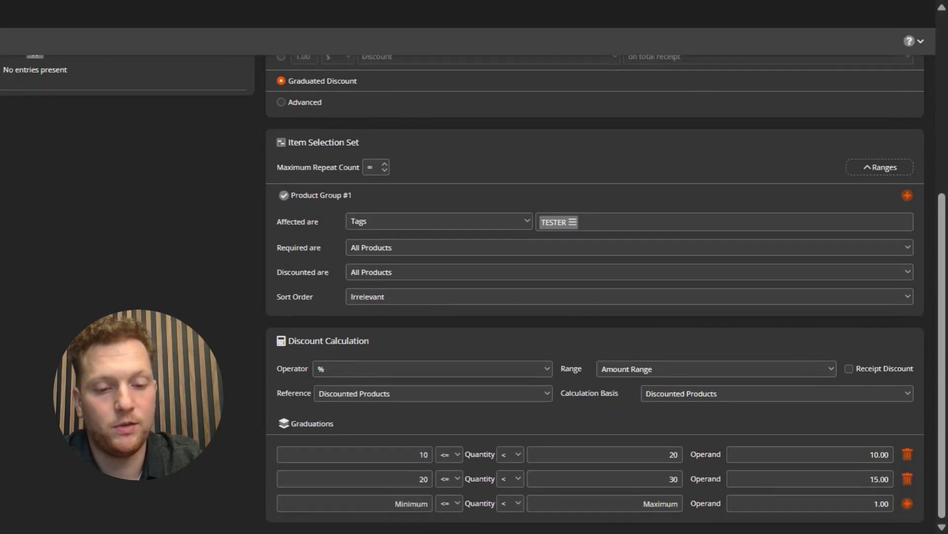
pyautogui.click(427, 503)
pyautogui.write('30')
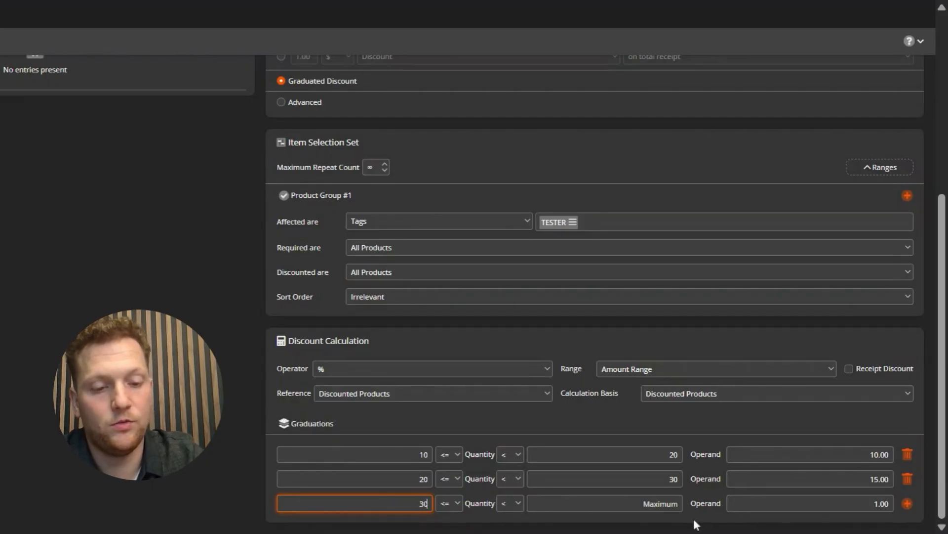
pyautogui.click(678, 504)
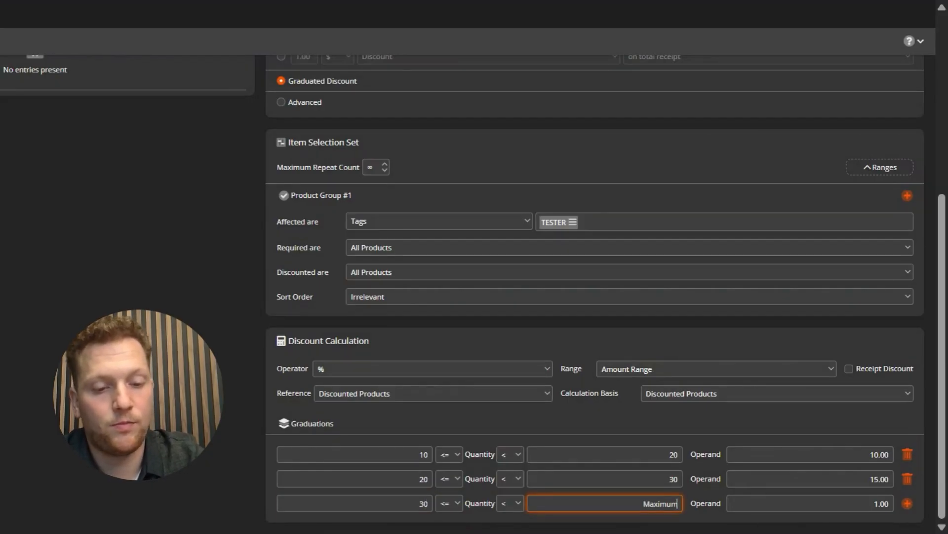
pyautogui.click(582, 522)
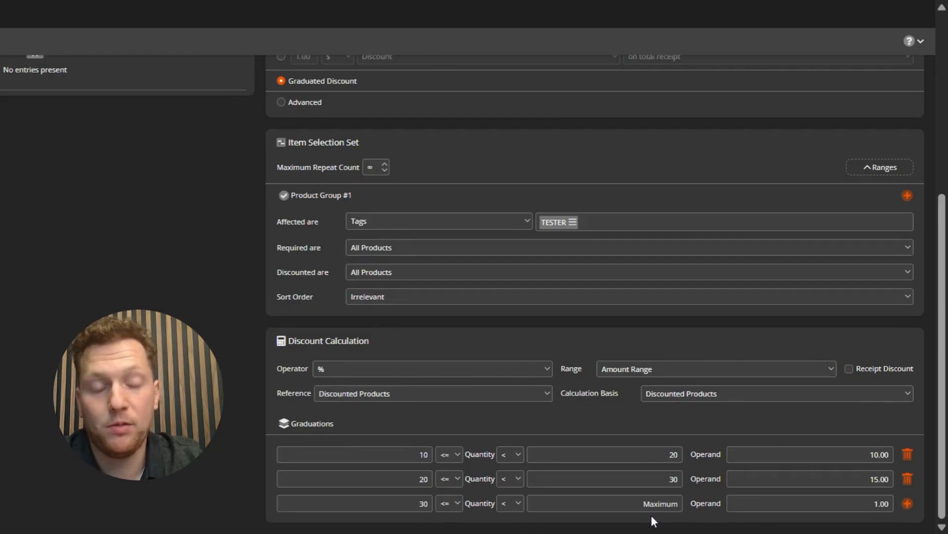
pyautogui.click(744, 509)
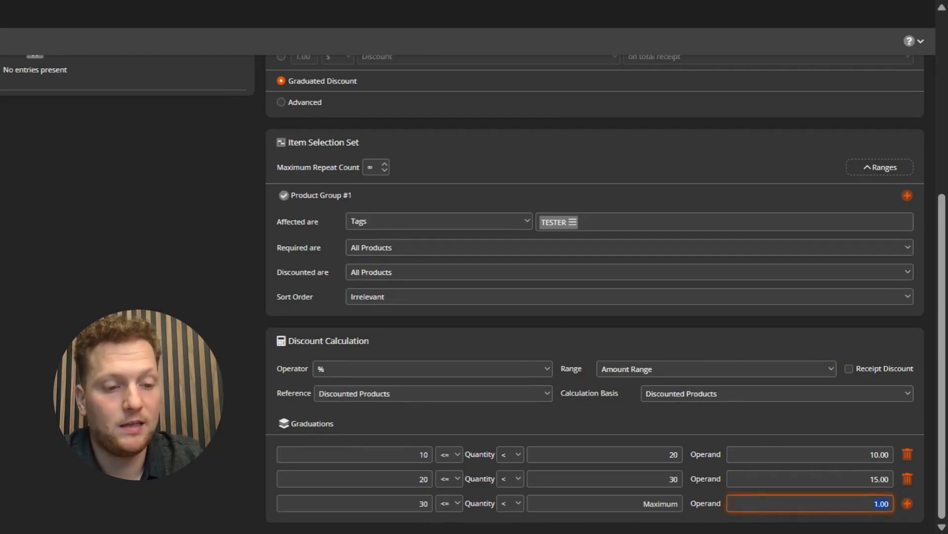
pyautogui.write('20')
pyautogui.click(820, 527)
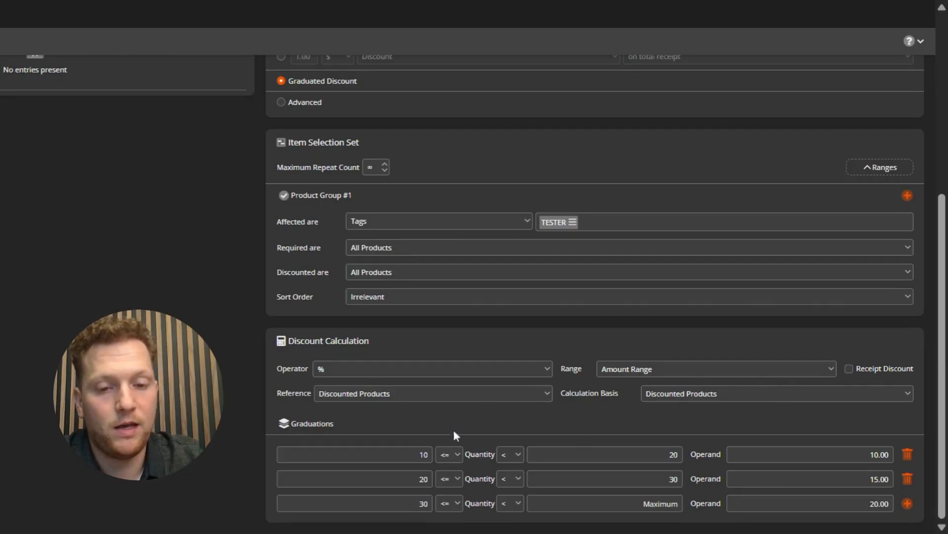
# Save the Graduated Discount Test promotion
pyautogui.scroll(6, 453, 443)
pyautogui.hotkey('ctrl', 's')
pyautogui.scroll(-6, 116, 252)
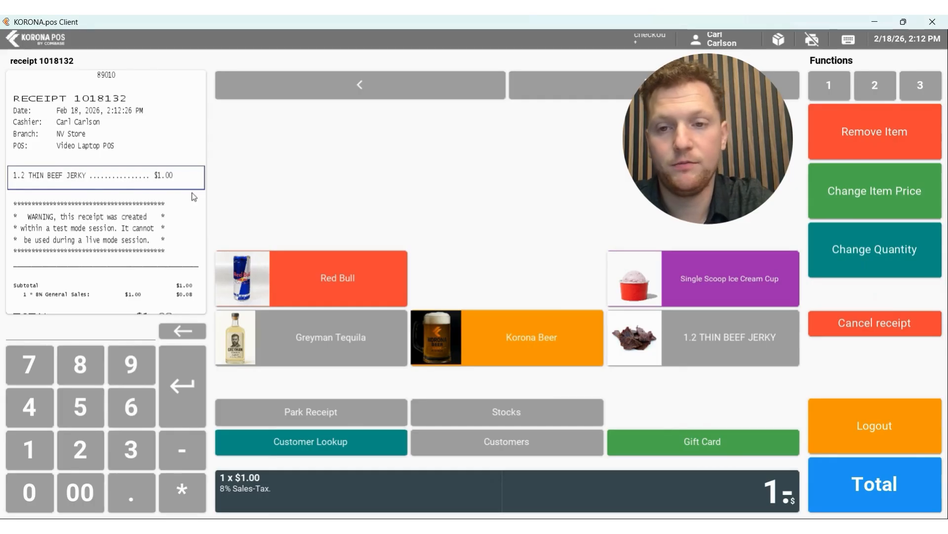
# Change the quantity of the 1.2 THIN BEEF JERKY line on the receipt to 10 to test the first discount tier
pyautogui.click(31, 462)
pyautogui.click(25, 482)
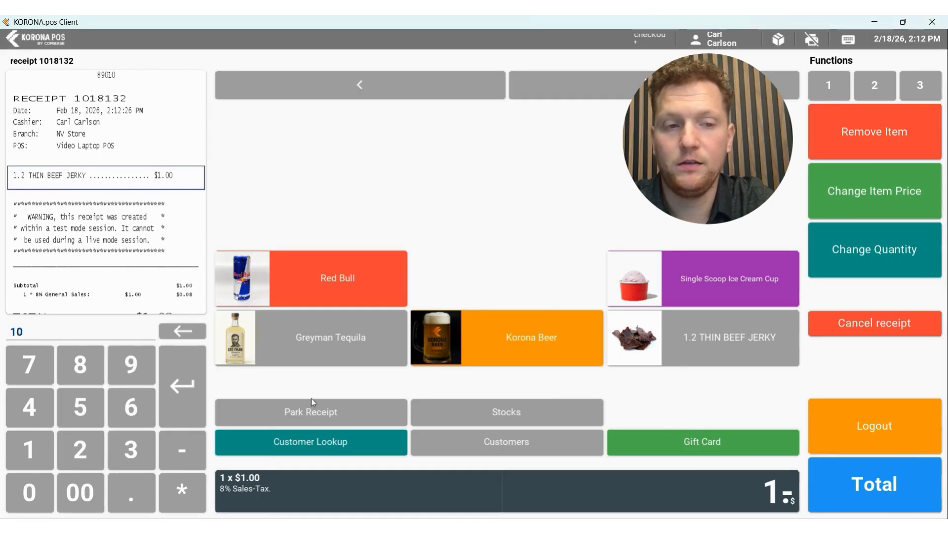
pyautogui.click(861, 249)
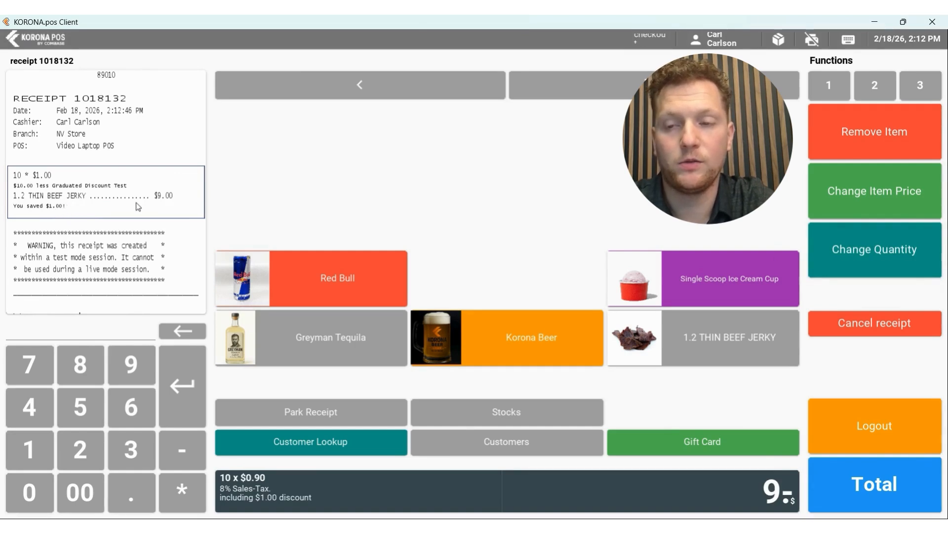
# Change the beef jerky line's quantity to 20 to test the second discount tier
pyautogui.click(75, 452)
pyautogui.click(37, 485)
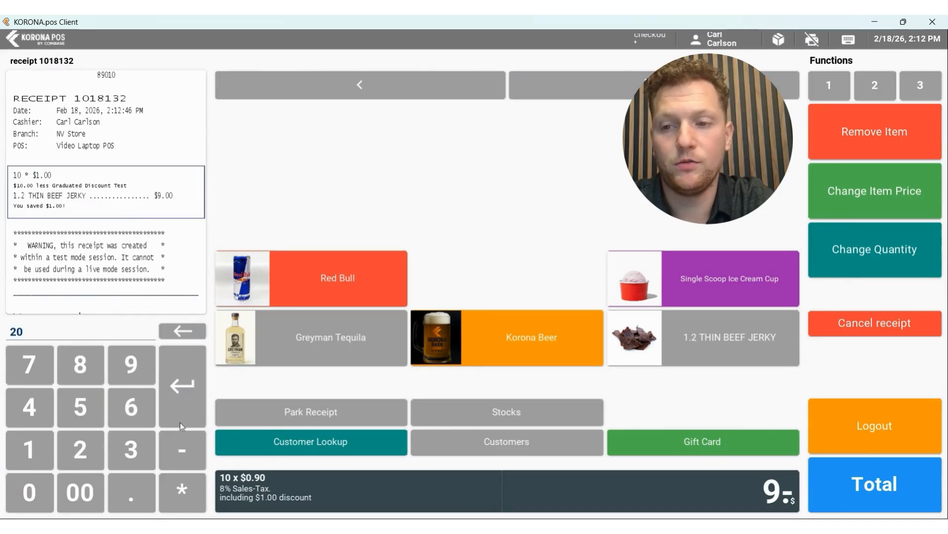
pyautogui.click(895, 254)
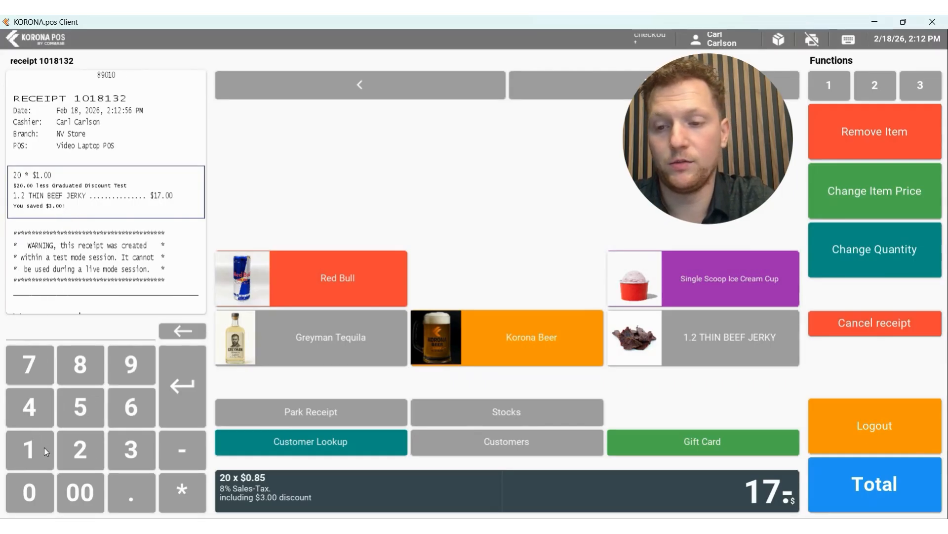
# Set the beef jerky line's quantity to 50 to test the third, open-ended discount tier
pyautogui.click(93, 420)
pyautogui.click(44, 503)
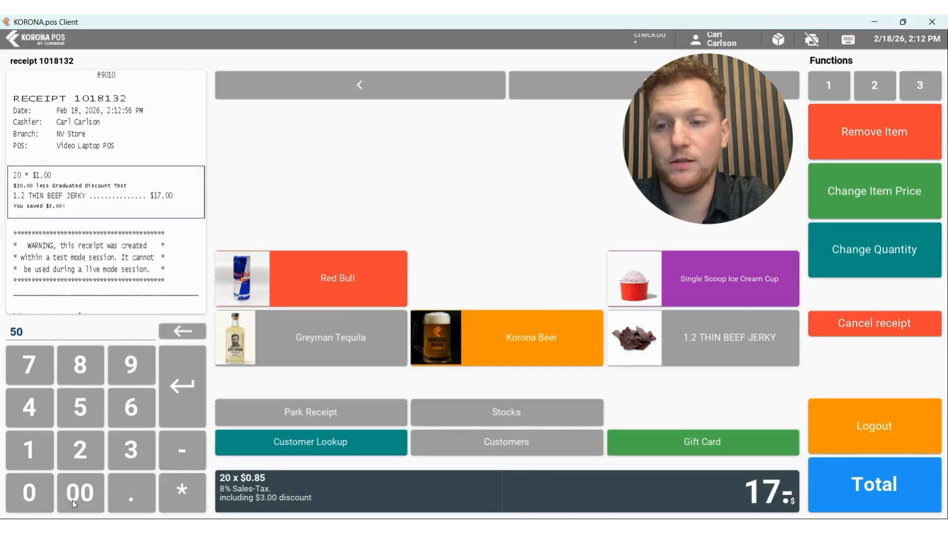
pyautogui.click(861, 262)
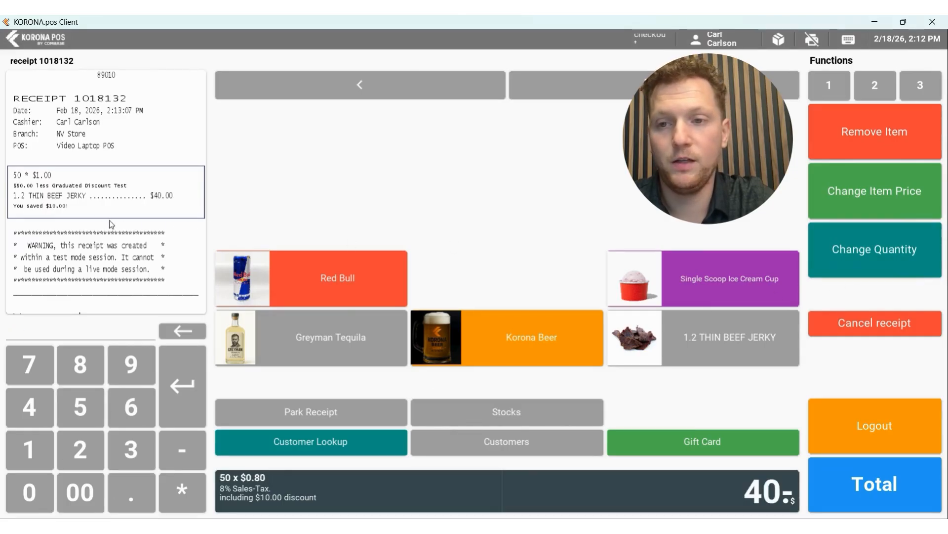